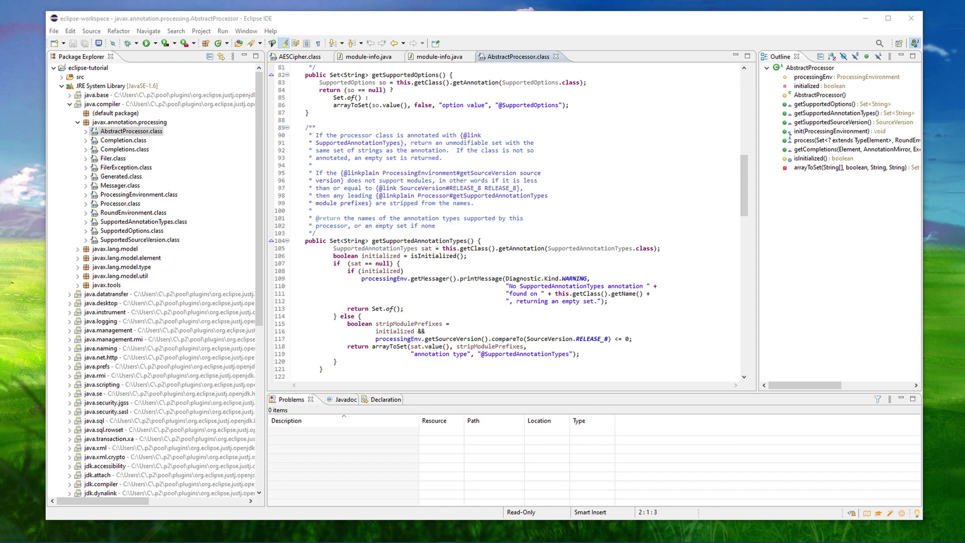
Open Window > Preferences, move the dialog aside and expand the General category.
{"action": "left_click", "coordinate": [825, 30]}
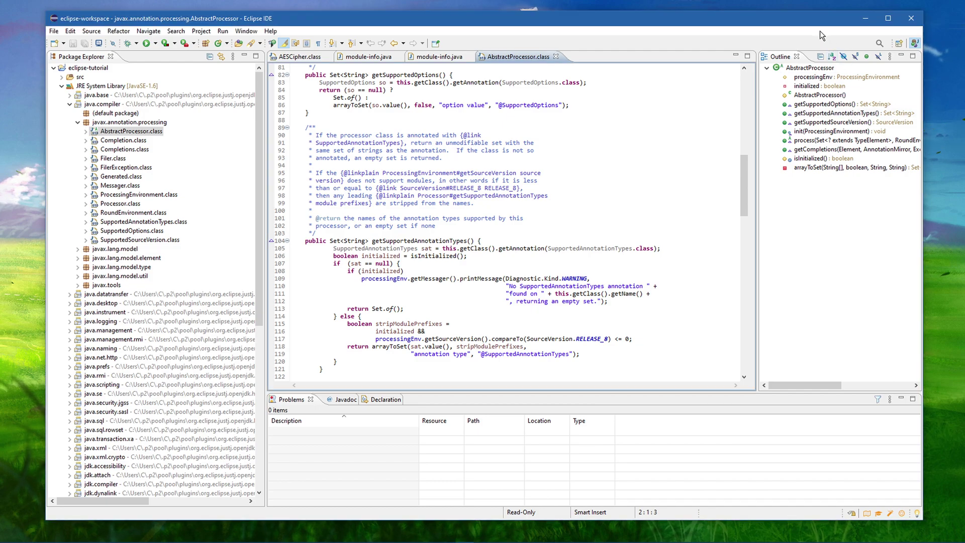
{"action": "left_click", "coordinate": [247, 31]}
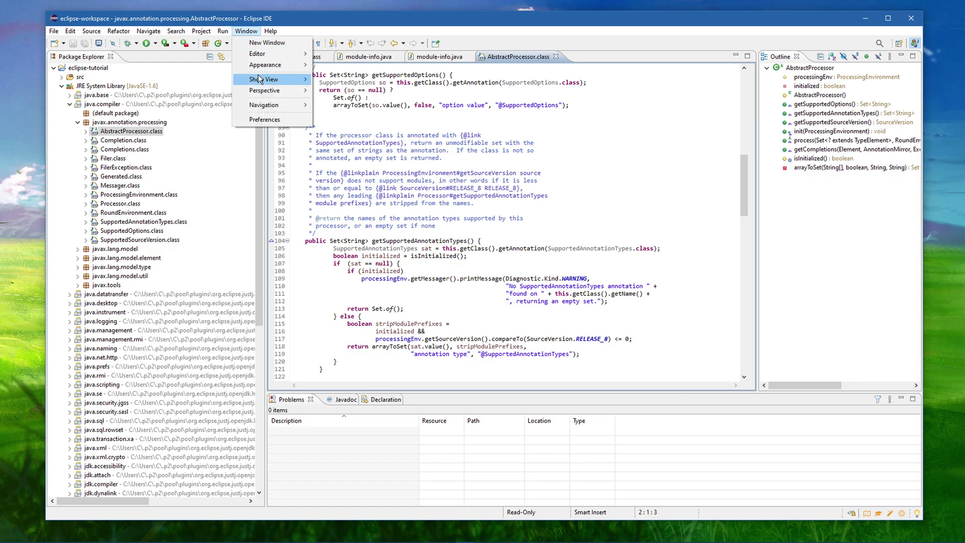
{"action": "left_click", "coordinate": [264, 119]}
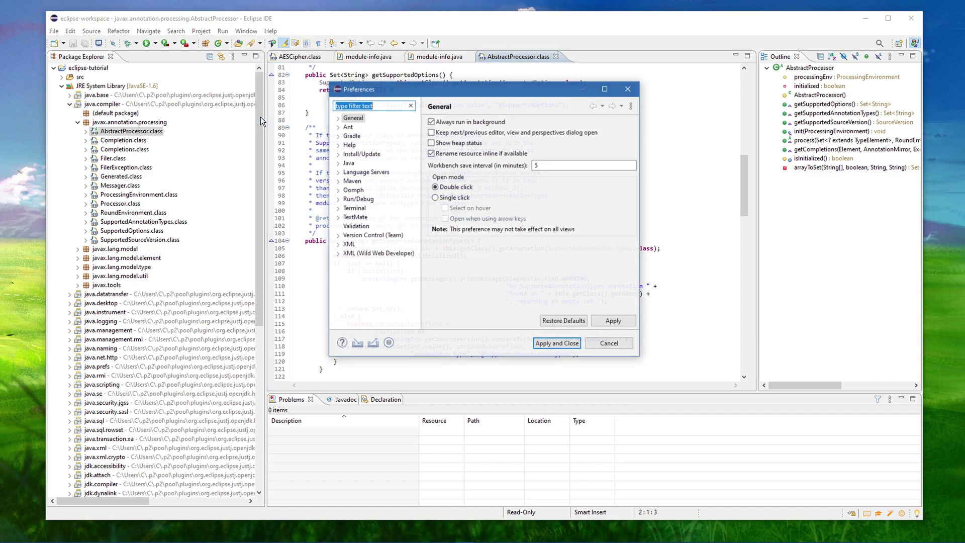
{"action": "left_click_drag", "start_coordinate": [429, 96], "coordinate": [392, 114]}
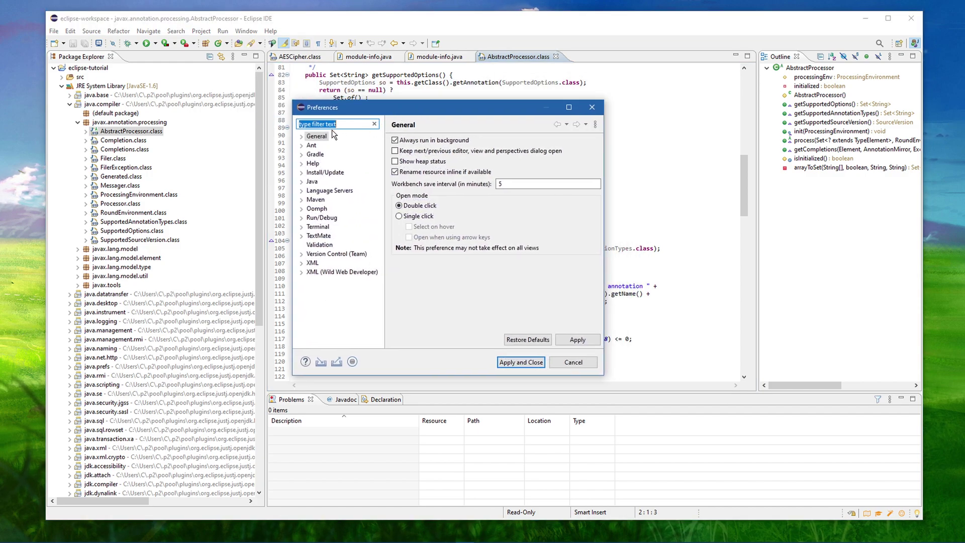
{"action": "left_click", "coordinate": [302, 136]}
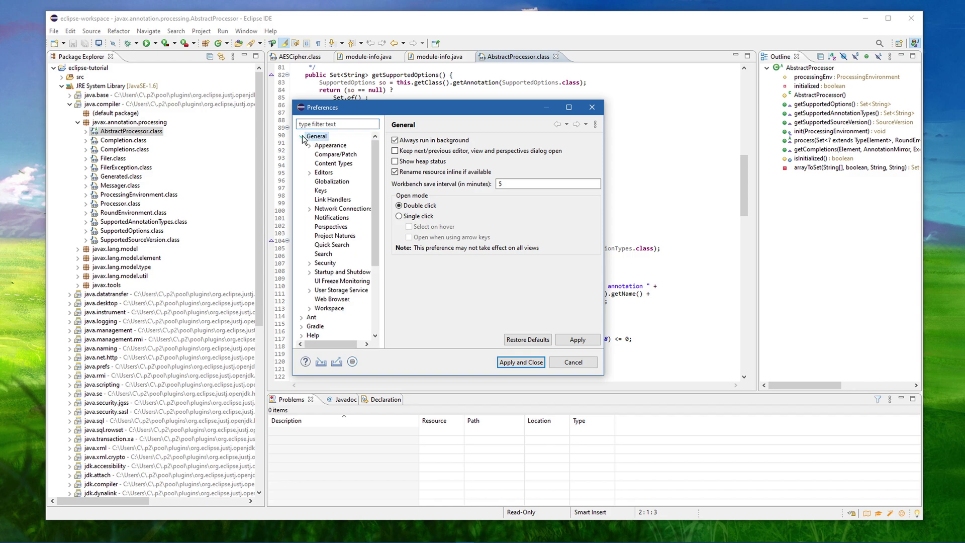
In General > Appearance, keep theming enabled and choose the Dark theme.
{"action": "left_click", "coordinate": [332, 146]}
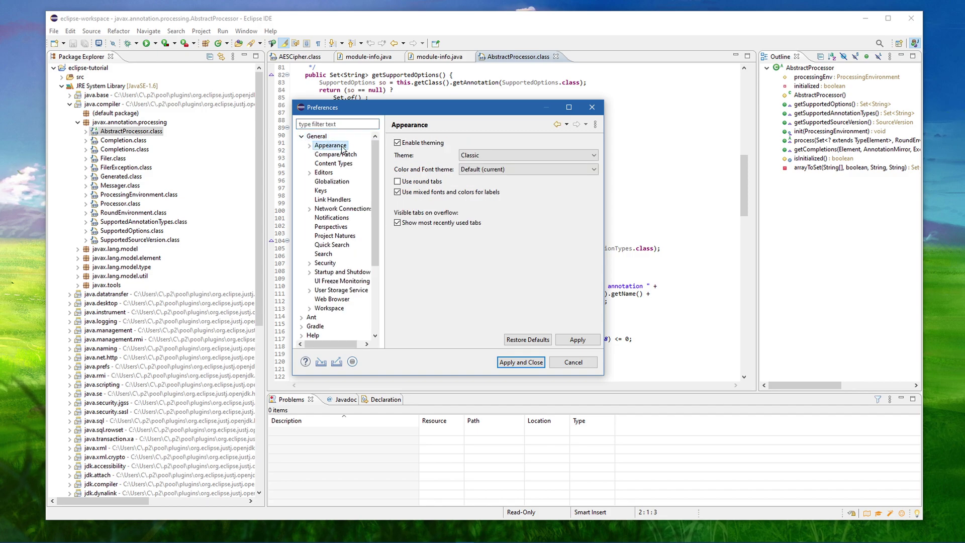
{"action": "left_click", "coordinate": [396, 143]}
{"action": "left_click", "coordinate": [397, 144]}
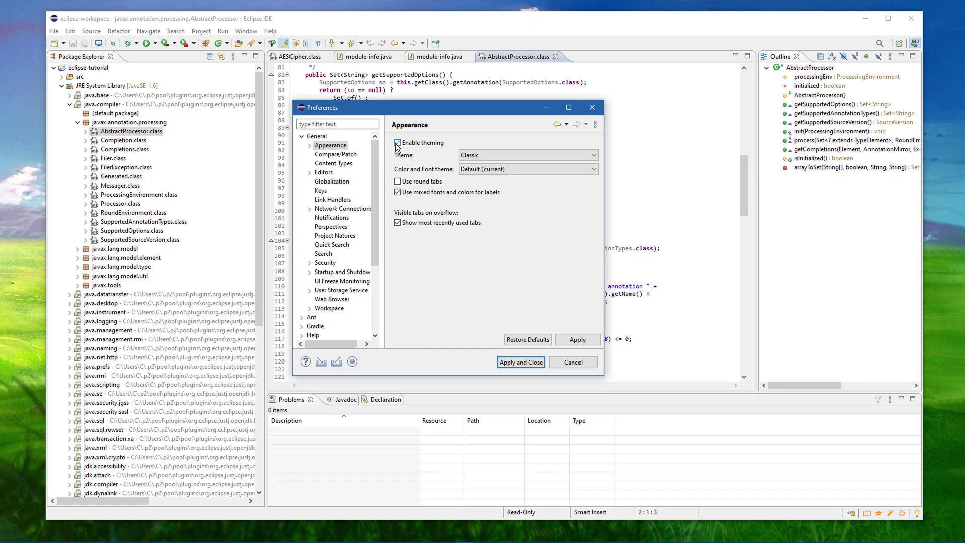
{"action": "left_click", "coordinate": [470, 154]}
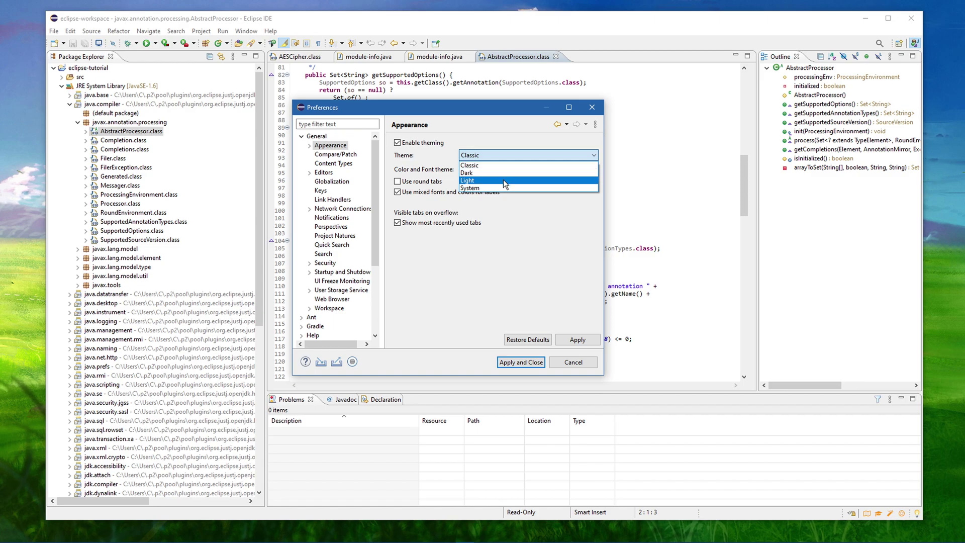
{"action": "left_click", "coordinate": [502, 173]}
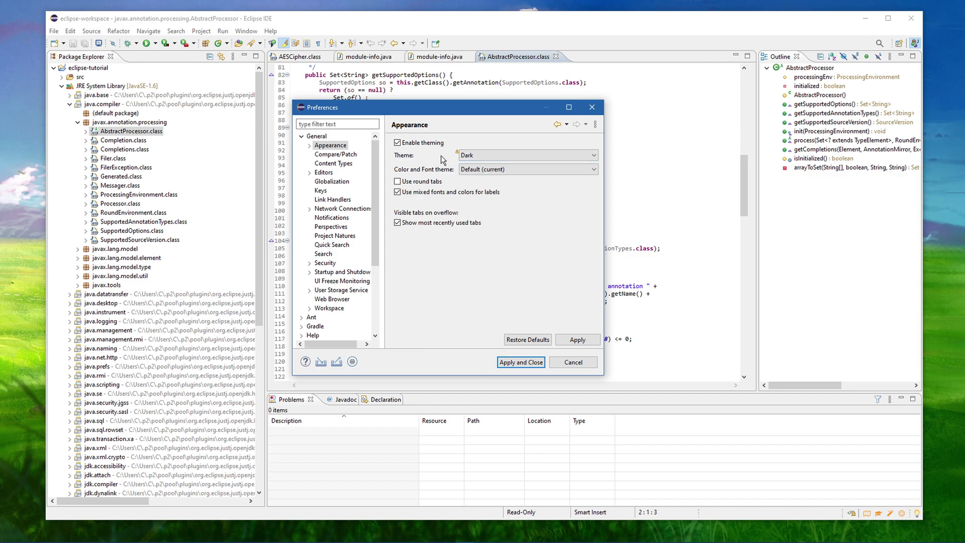
Choose the Reduced Palette colour and font theme, and enable round tabs and mixed label fonts and colours.
{"action": "left_click", "coordinate": [529, 169]}
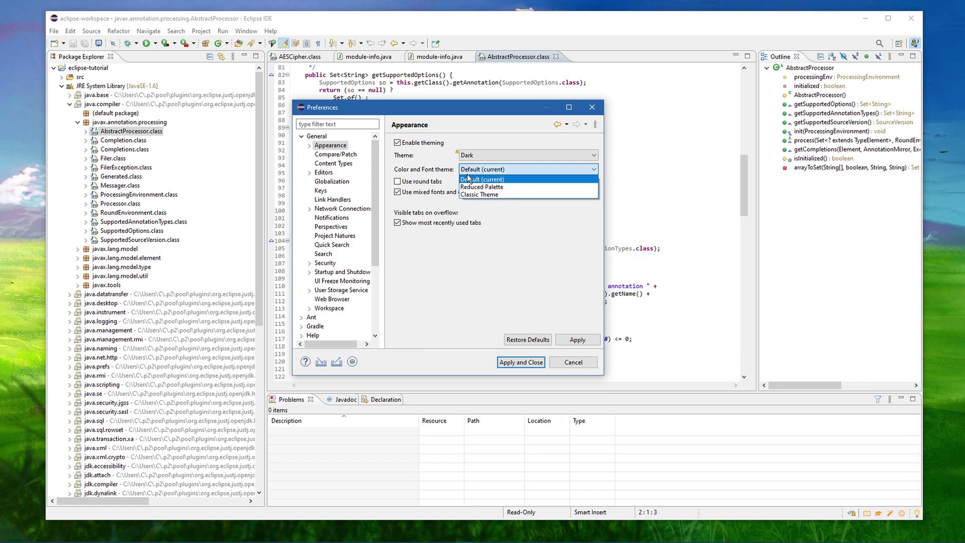
{"action": "left_click", "coordinate": [509, 187]}
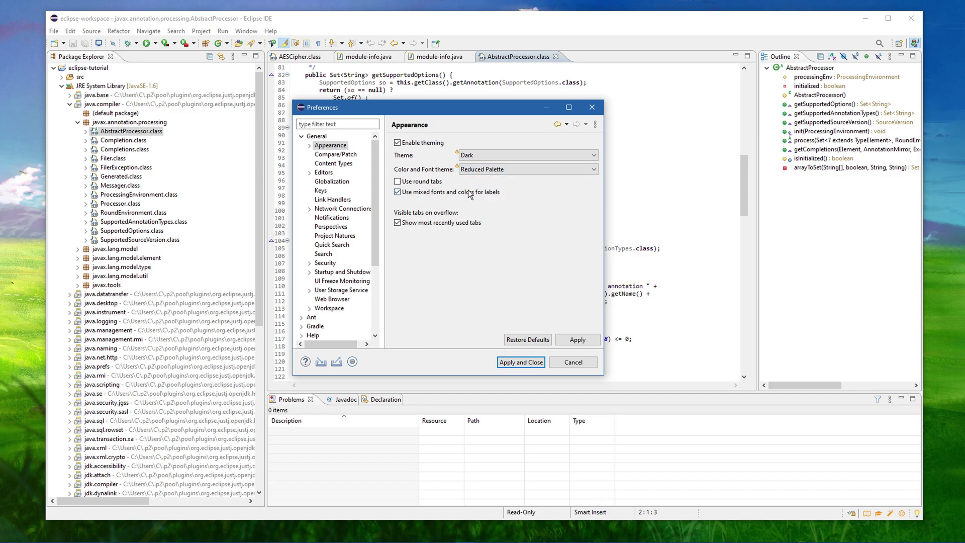
{"action": "left_click", "coordinate": [397, 182]}
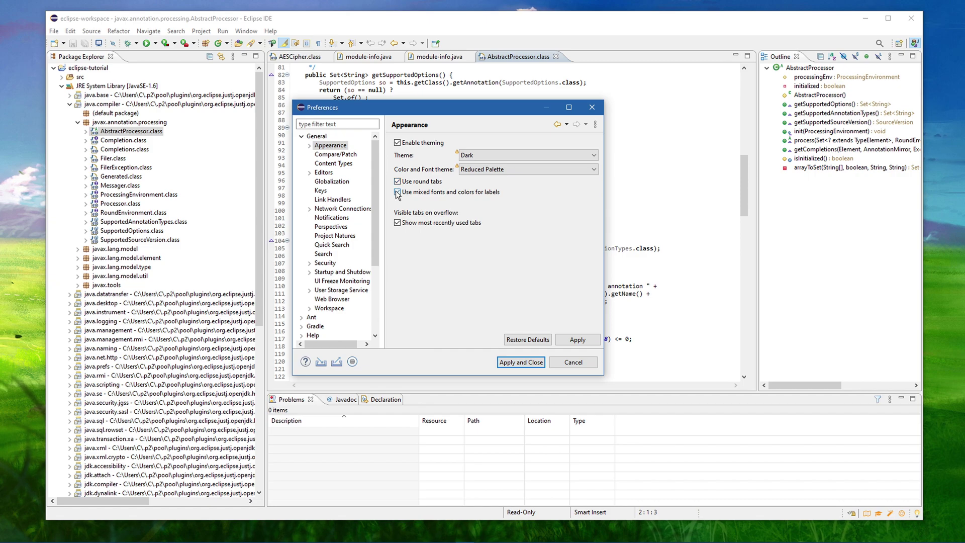
{"action": "left_click", "coordinate": [398, 192]}
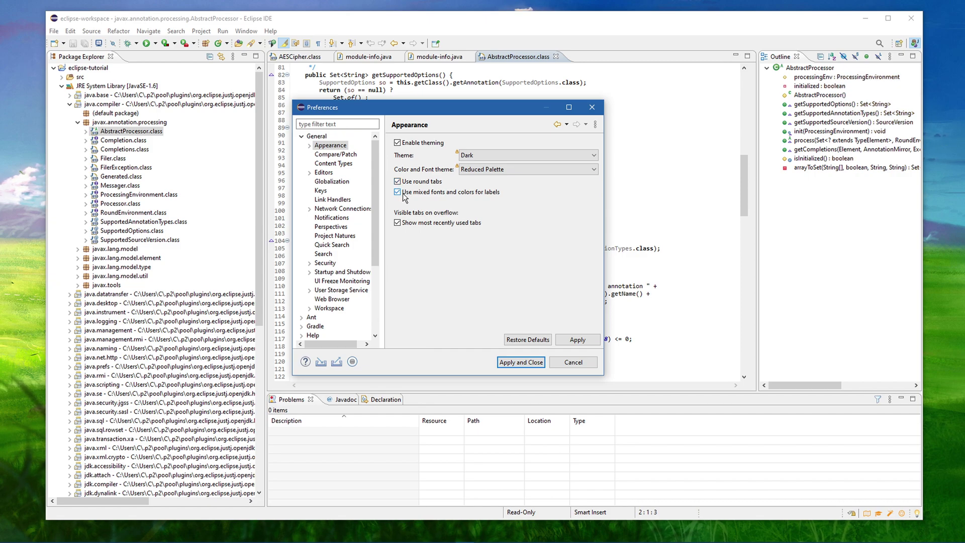
Apply and close the preferences, then dismiss the theme-change restart notice.
{"action": "left_click", "coordinate": [518, 363]}
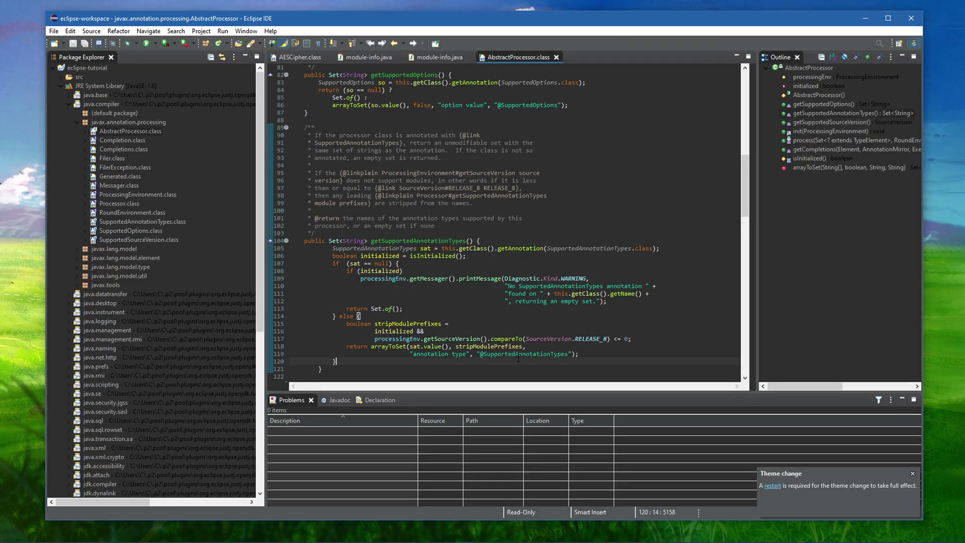
{"action": "left_click", "coordinate": [913, 476]}
{"action": "scroll", "coordinate": [527, 302], "scroll_direction": "down", "scroll_amount": 3}
{"action": "scroll", "coordinate": [603, 316], "scroll_direction": "up", "scroll_amount": 3}
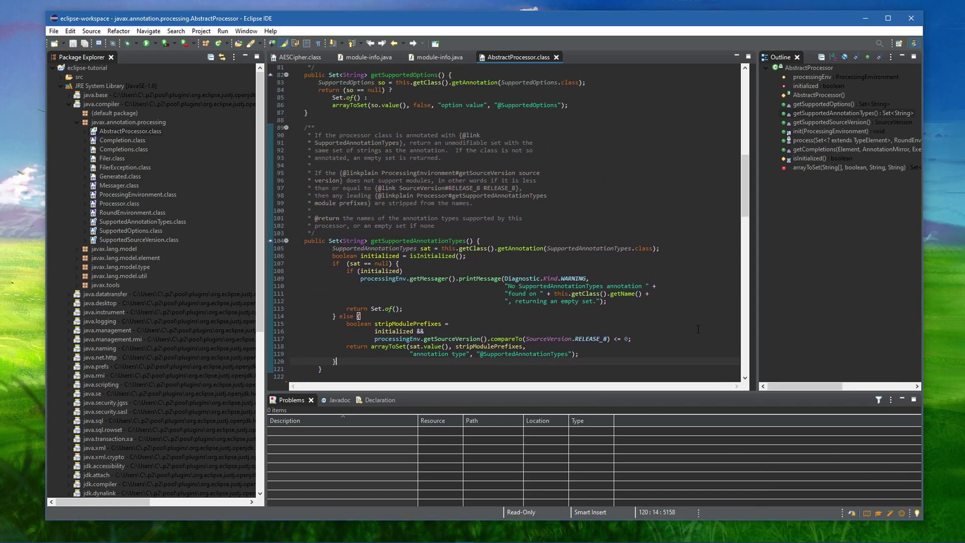